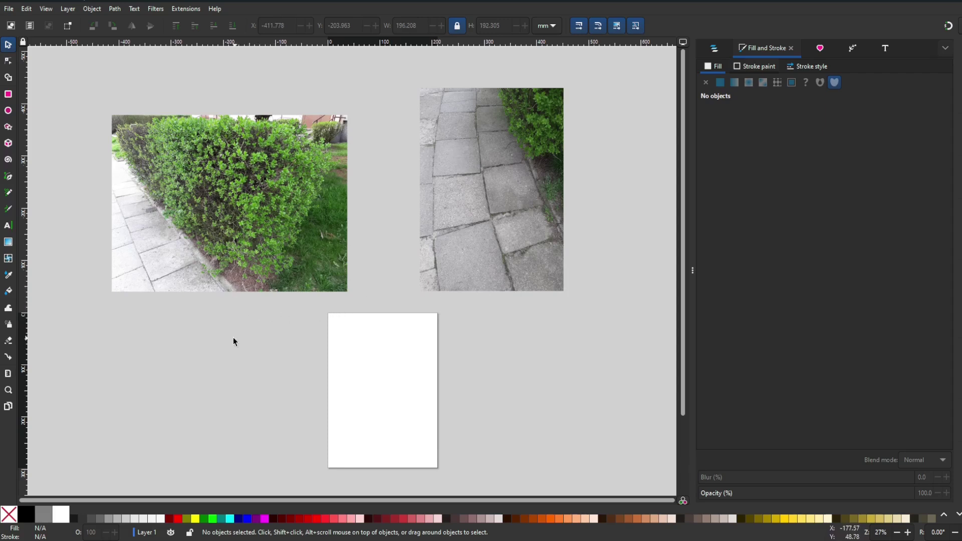
- Draw a white rectangle over the hedge photo's lower-left and give it 30% blur
click(8, 95)
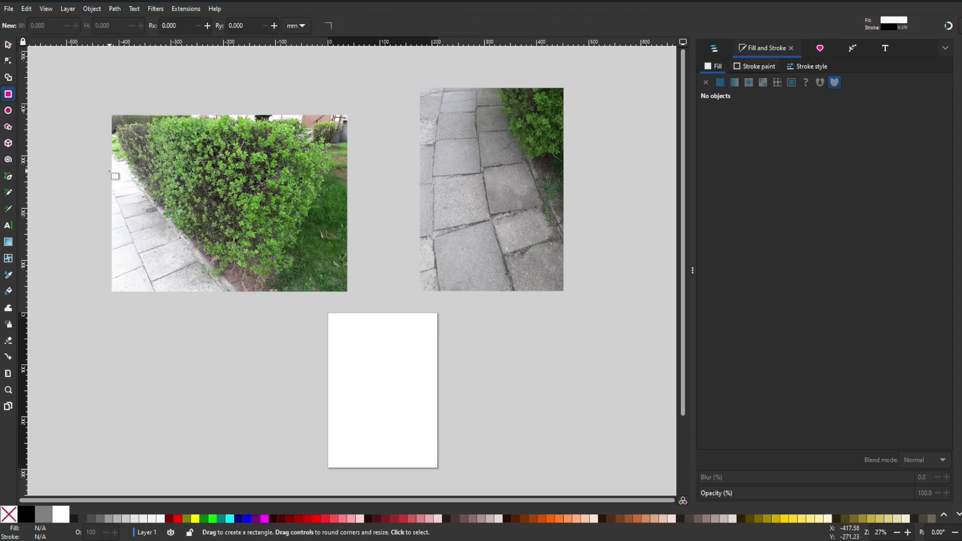
drag(113, 173, 279, 287)
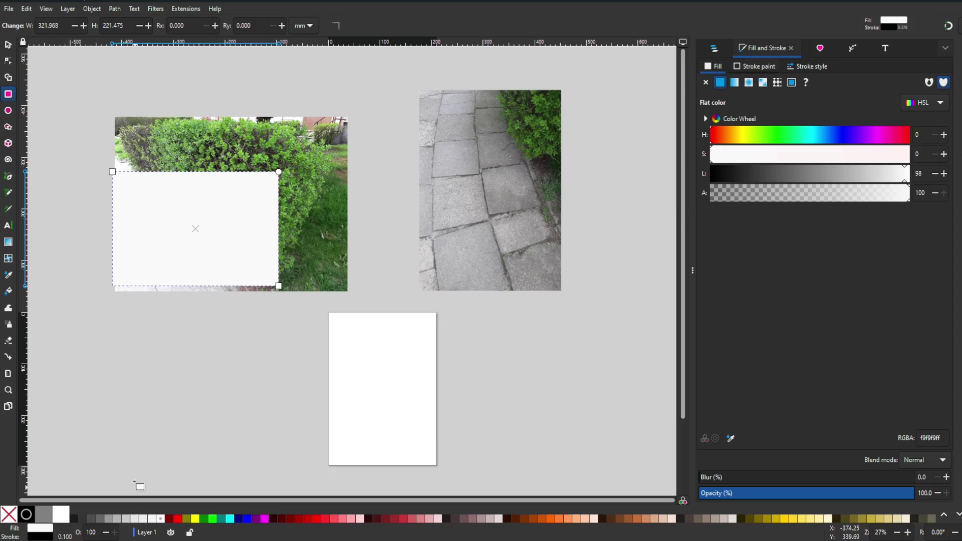
click(92, 8)
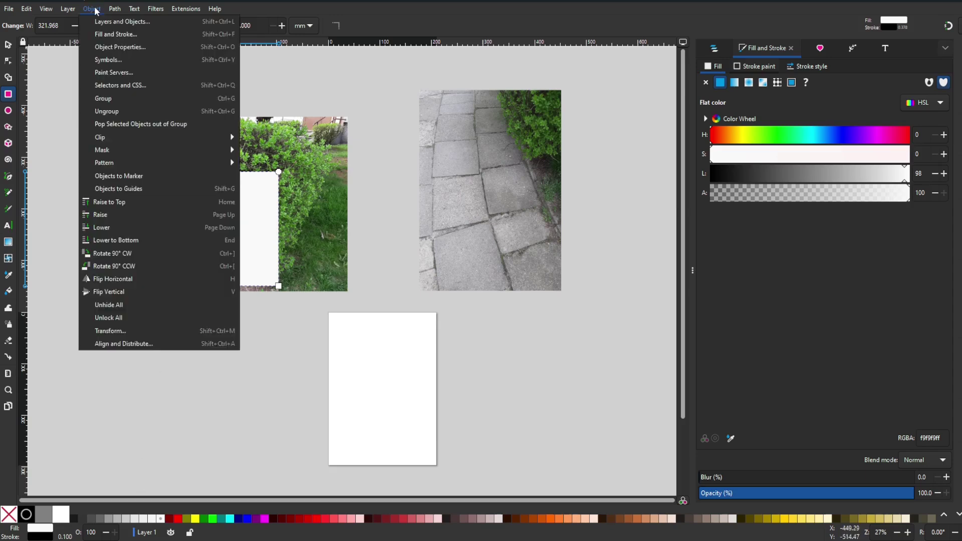
click(102, 34)
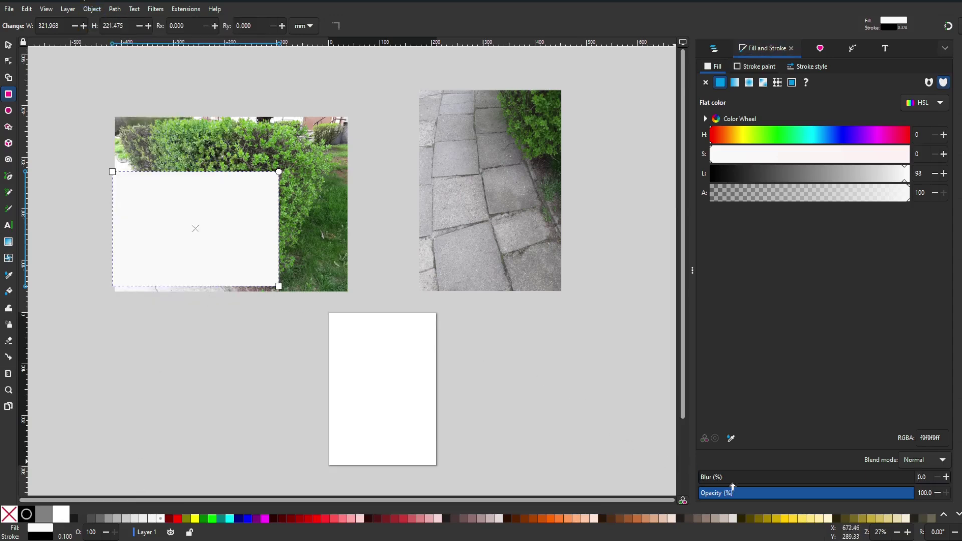
triple_click(925, 476)
text(30)
key(Return)
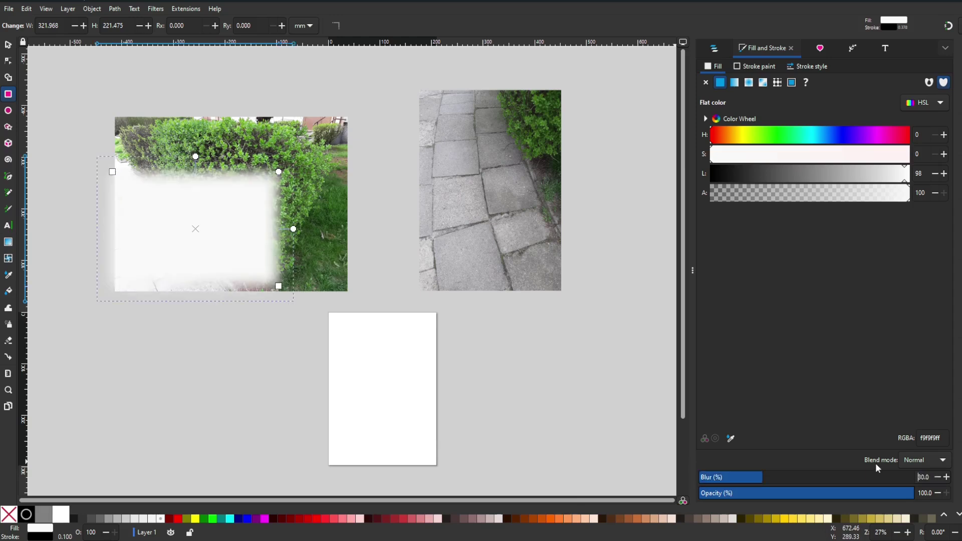
- Rotate the blurred rectangle to a tilted angle
click(9, 45)
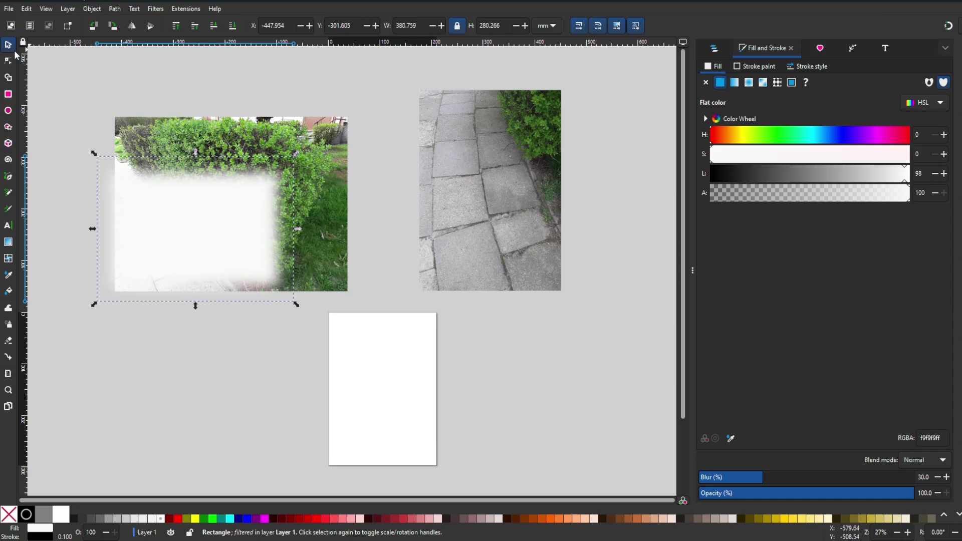
click(192, 226)
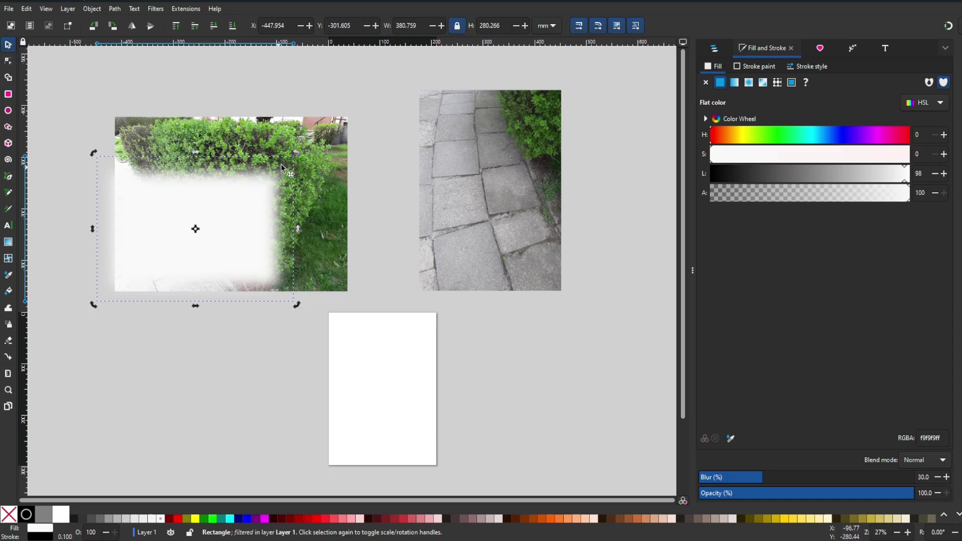
mouse_move(296, 154)
mouse_down()
mouse_move(302, 173)
mouse_move(279, 233)
mouse_up()
mouse_move(208, 231)
mouse_down()
mouse_move(159, 253)
mouse_move(165, 273)
mouse_up()
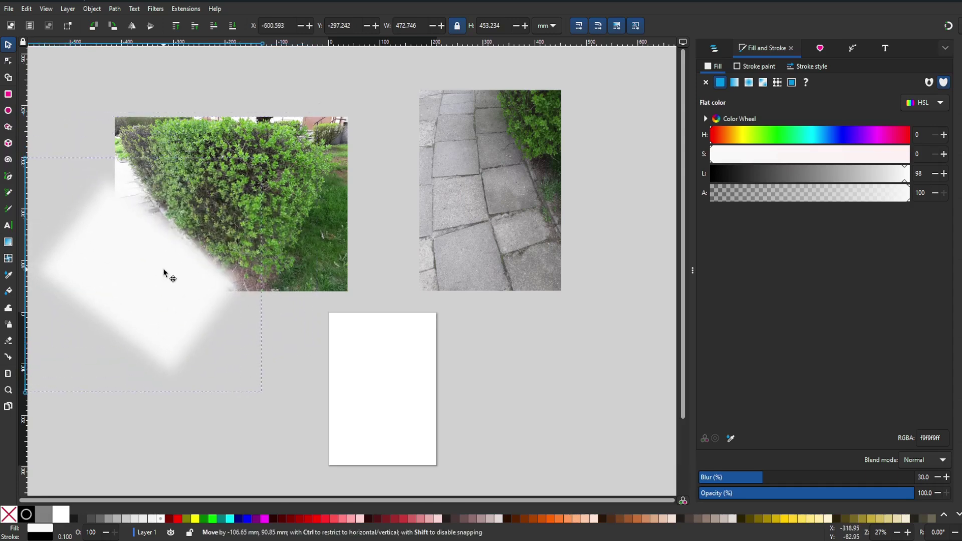
click(140, 275)
drag(267, 159, 275, 200)
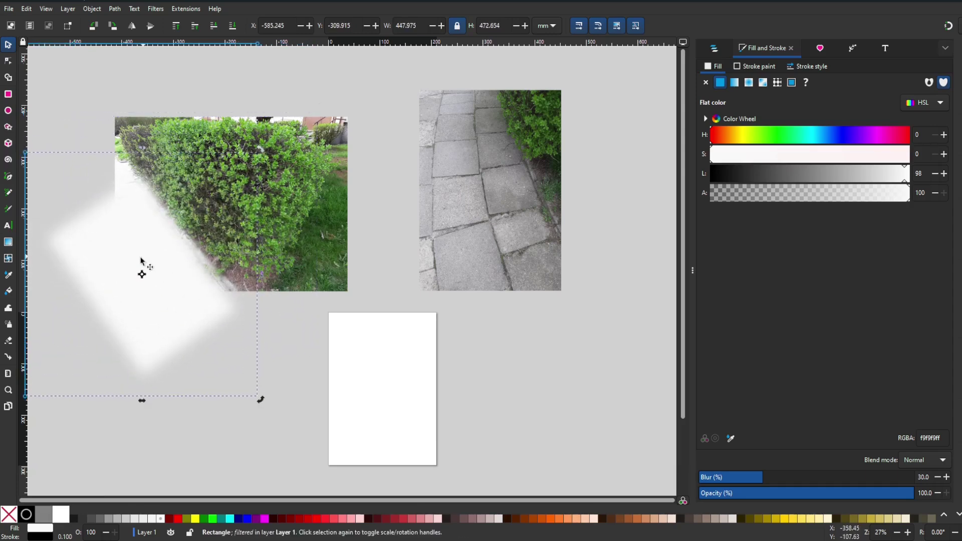
drag(139, 265, 139, 260)
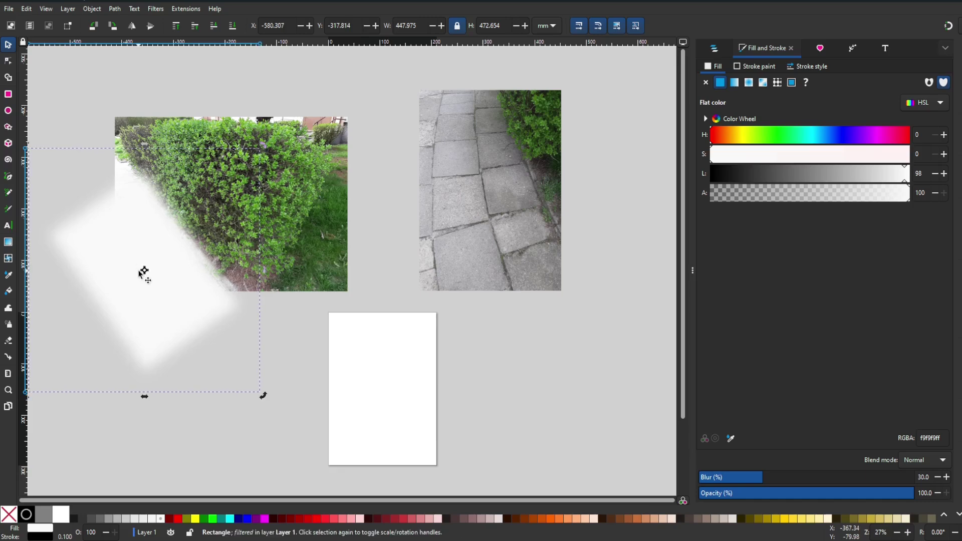
- Move the tilted rectangle over the pavement photo's lower-left
drag(148, 286, 466, 259)
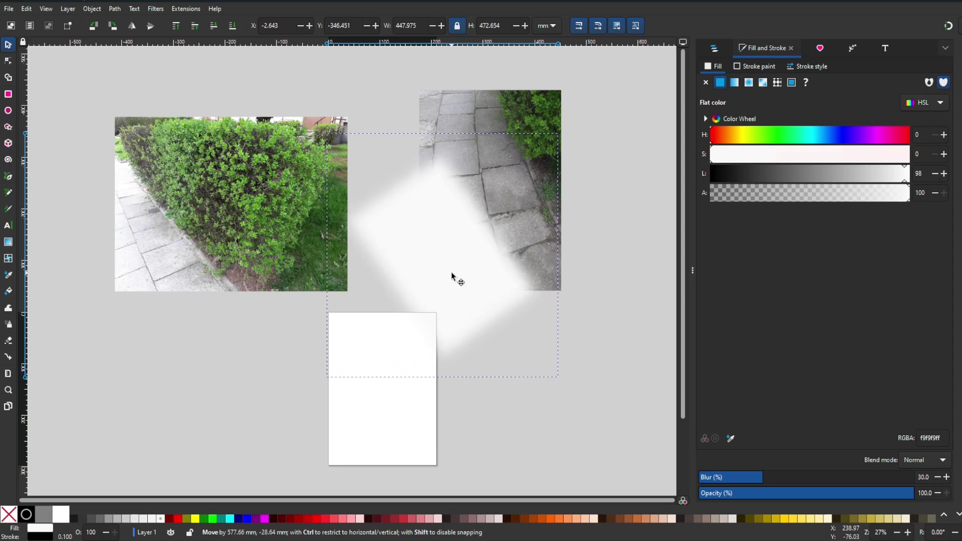
drag(466, 259, 488, 273)
key(shift)
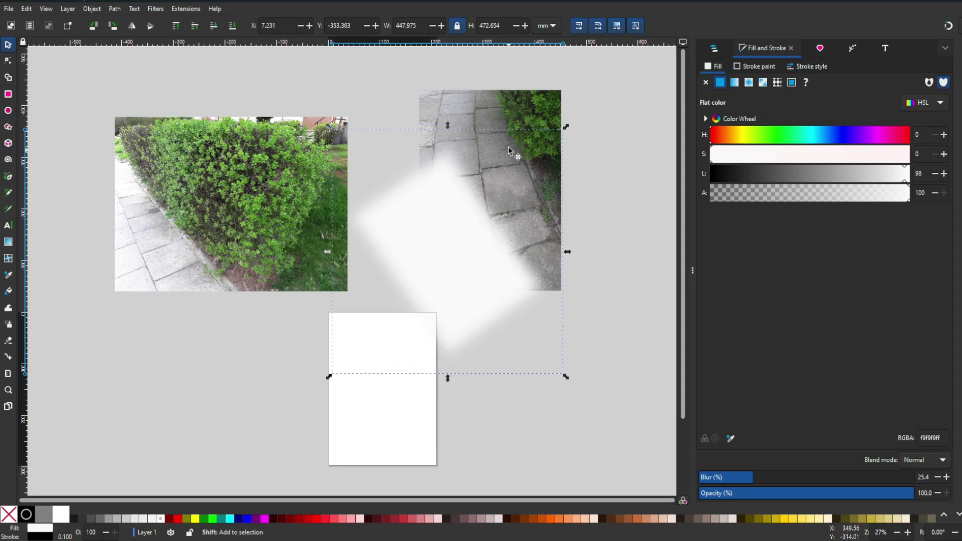
- Mask the pavement photo with the blurred rectangle and drag it onto the hedge photo
shift+click(511, 111)
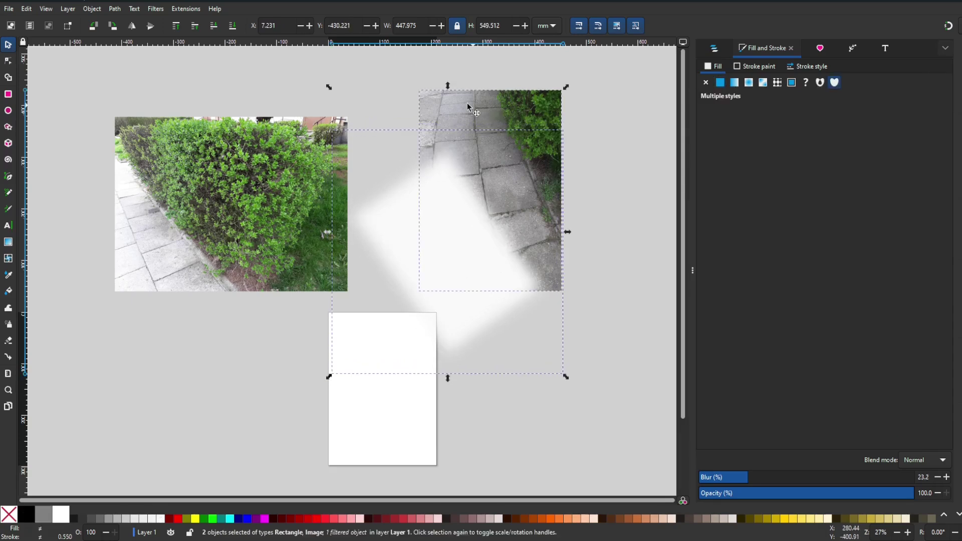
click(89, 8)
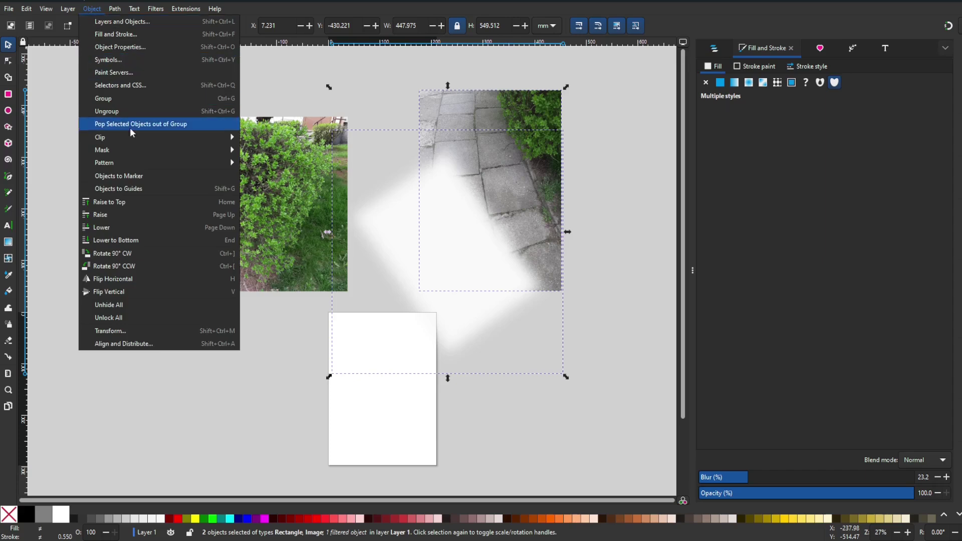
mouse_move(101, 150)
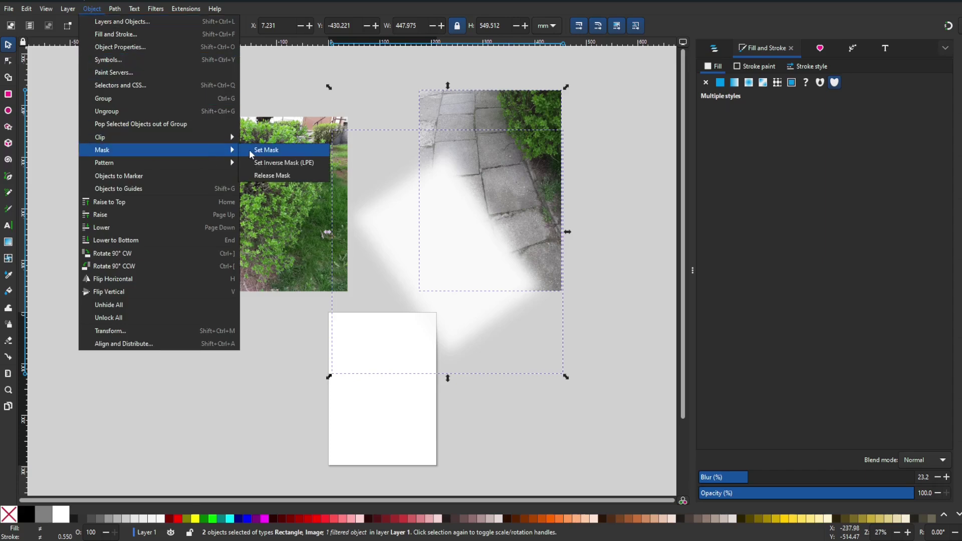
click(260, 151)
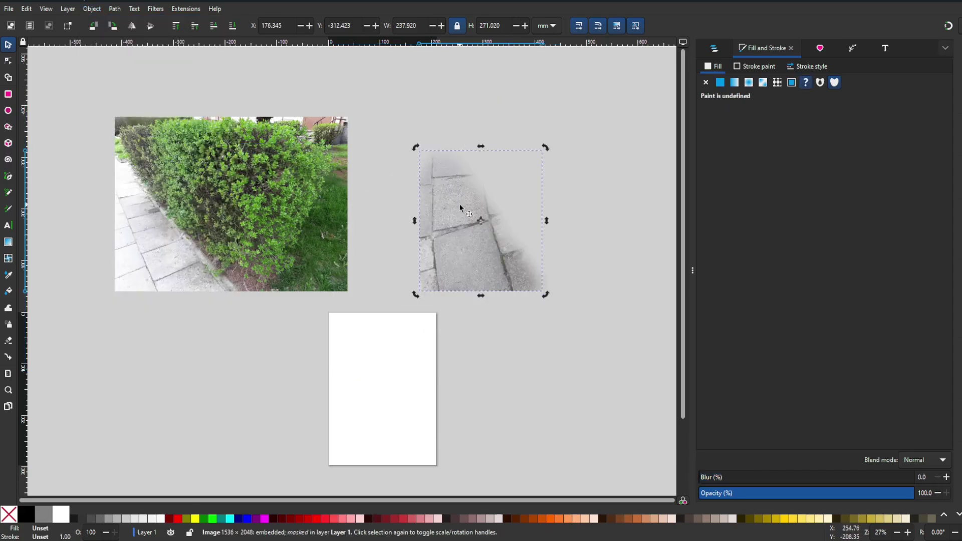
drag(461, 209, 142, 236)
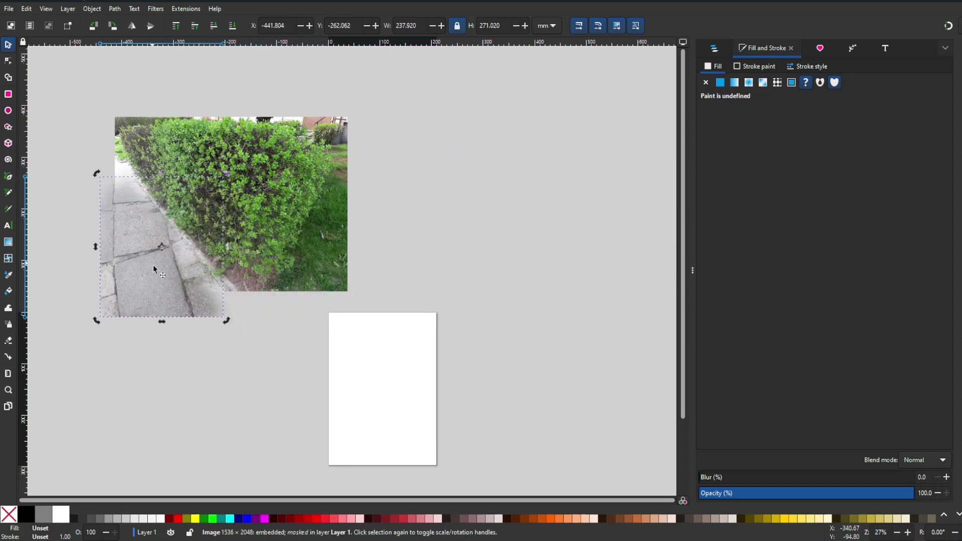
key(ctrl+a)
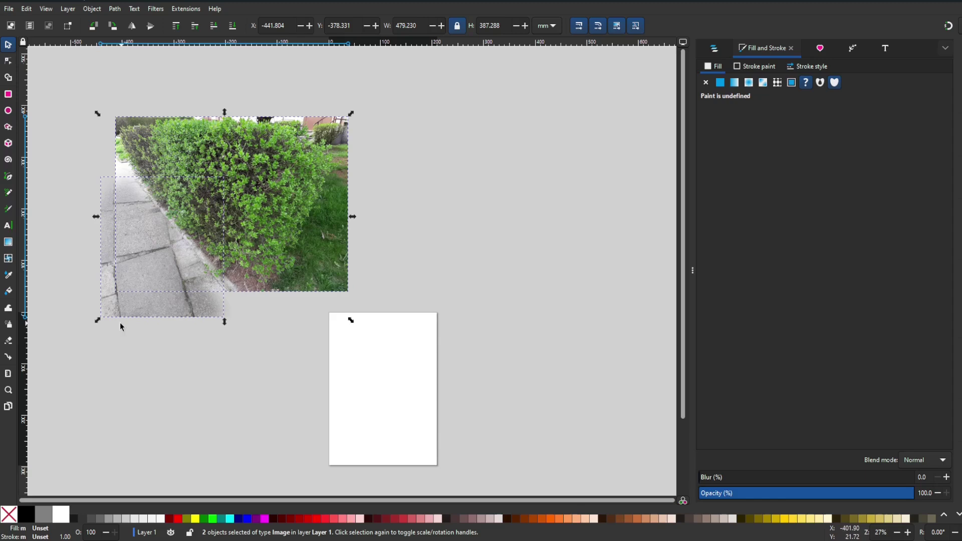
- Draw a rectangle covering the hedge photo's full bounds
click(7, 95)
drag(118, 118, 347, 290)
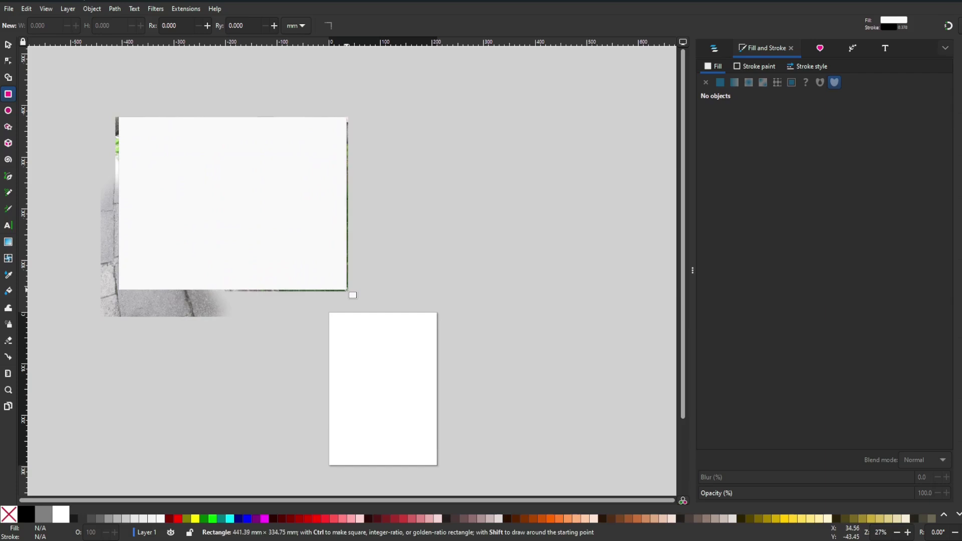
drag(347, 291, 347, 291)
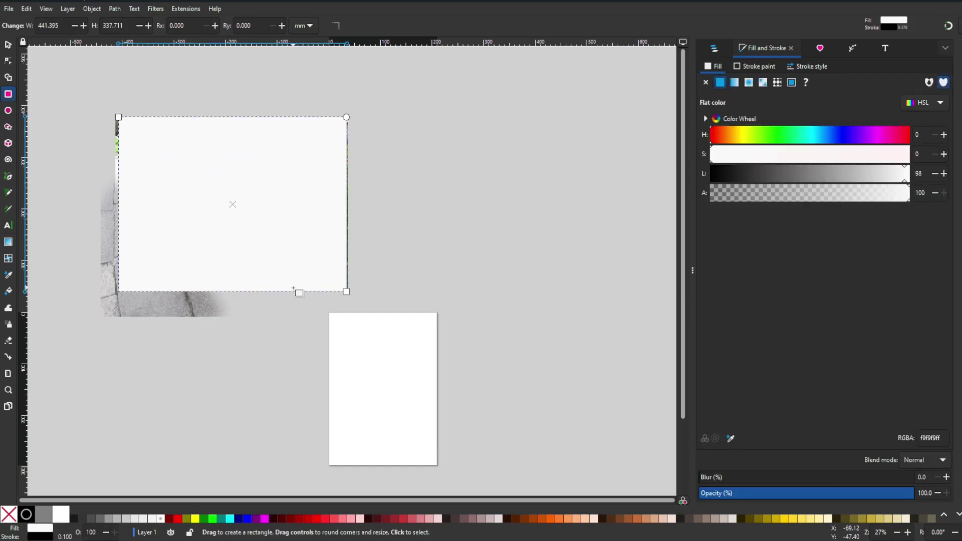
- Select both photos with the new rectangle and set the rectangle as their clip
click(8, 44)
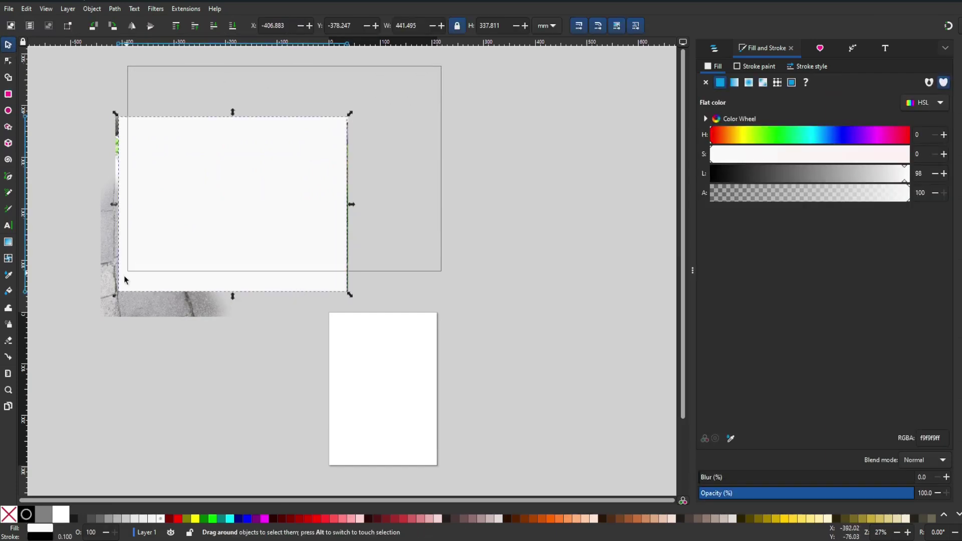
drag(442, 71, 75, 328)
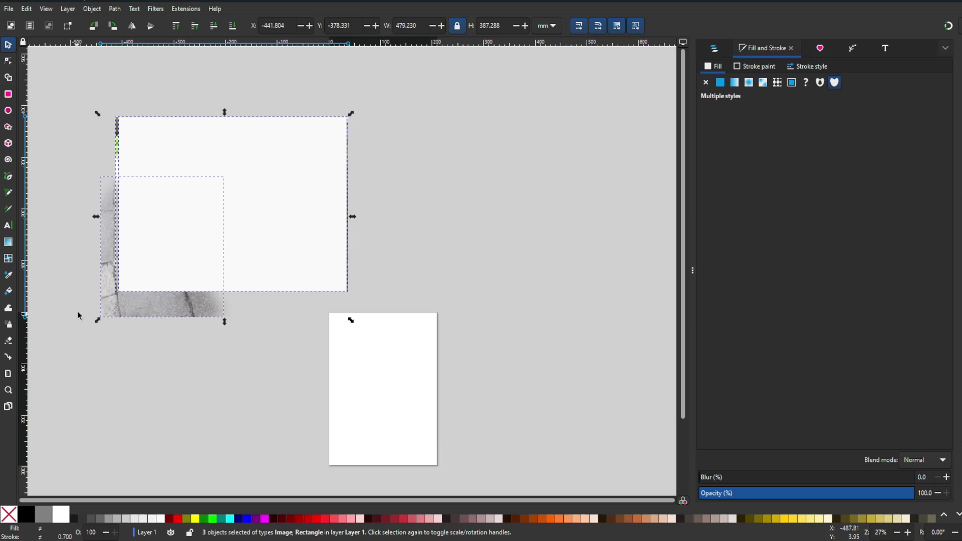
click(91, 9)
mouse_move(100, 137)
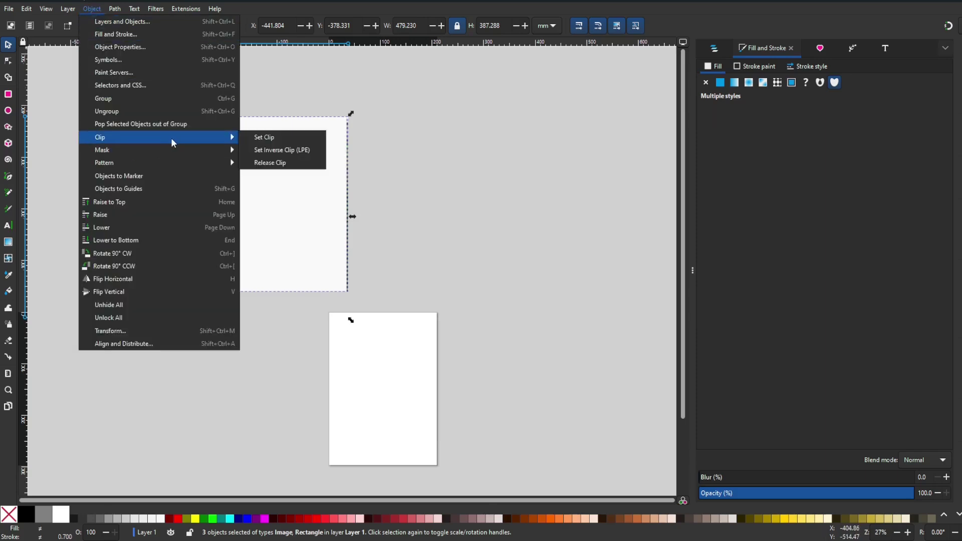
click(261, 139)
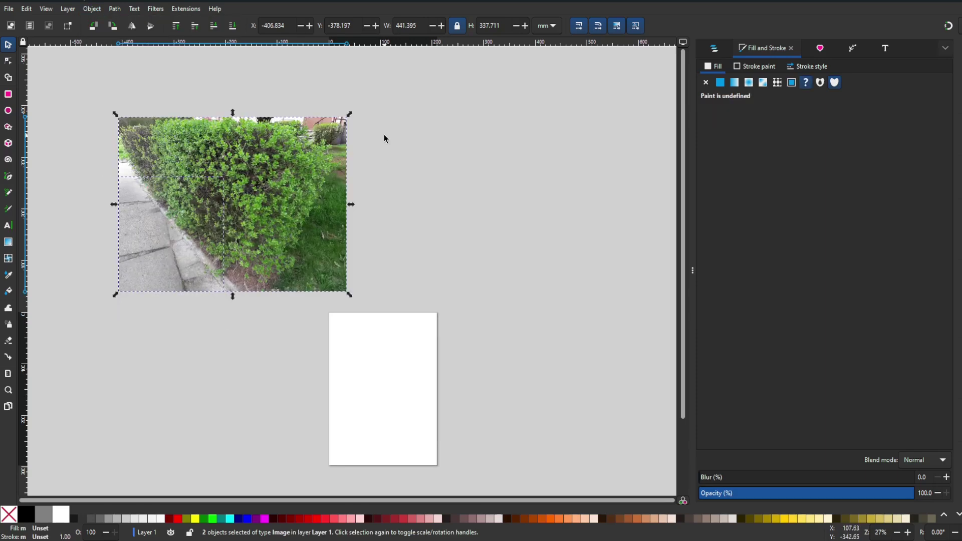
click(364, 216)
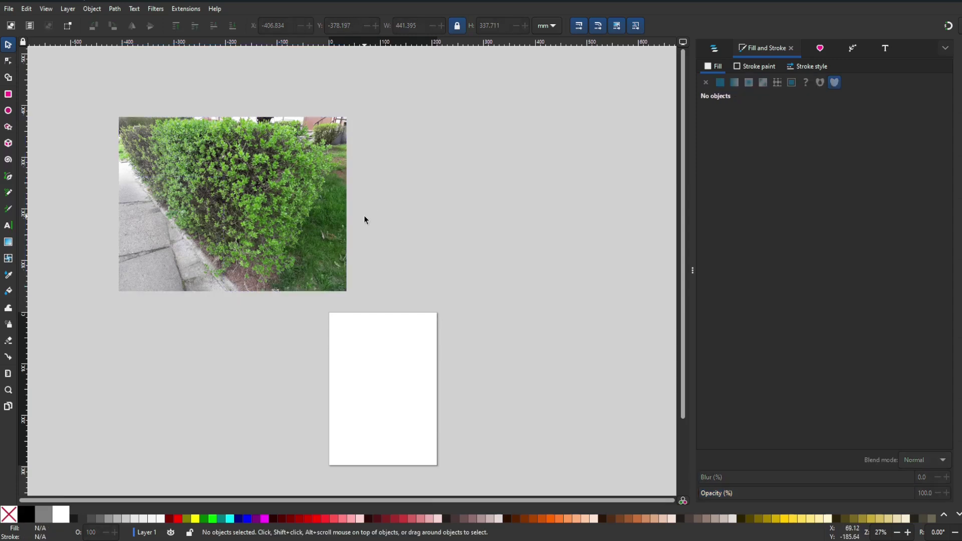